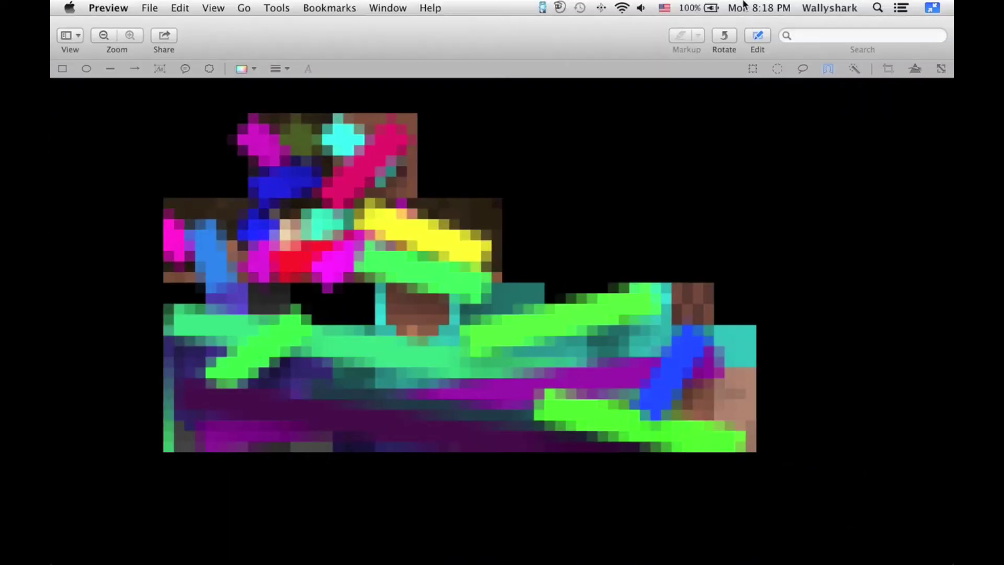
Step: Open the webmail in a new browser tab via email.com and view the skin test message's image attachment
key("super+w")
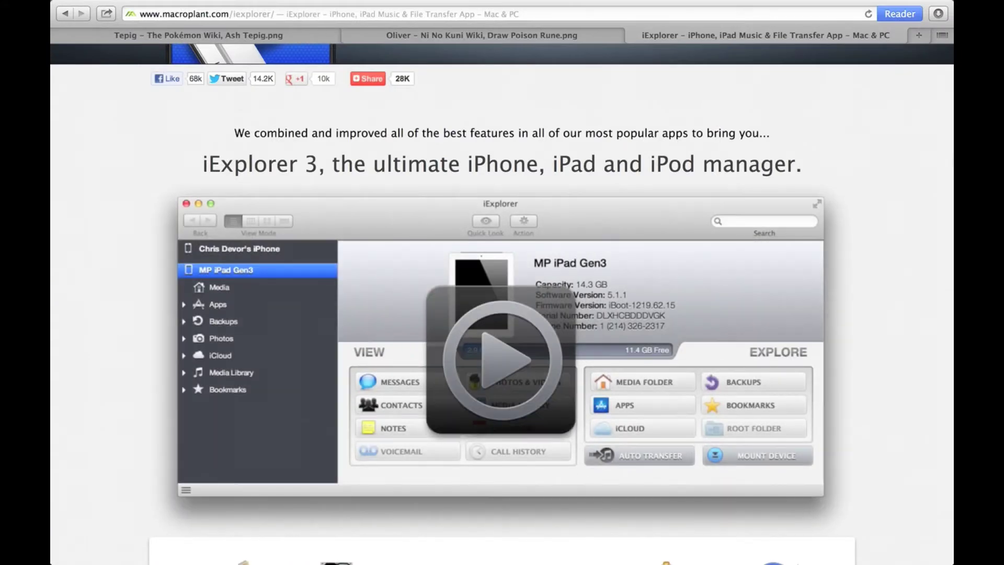
left_click(919, 35)
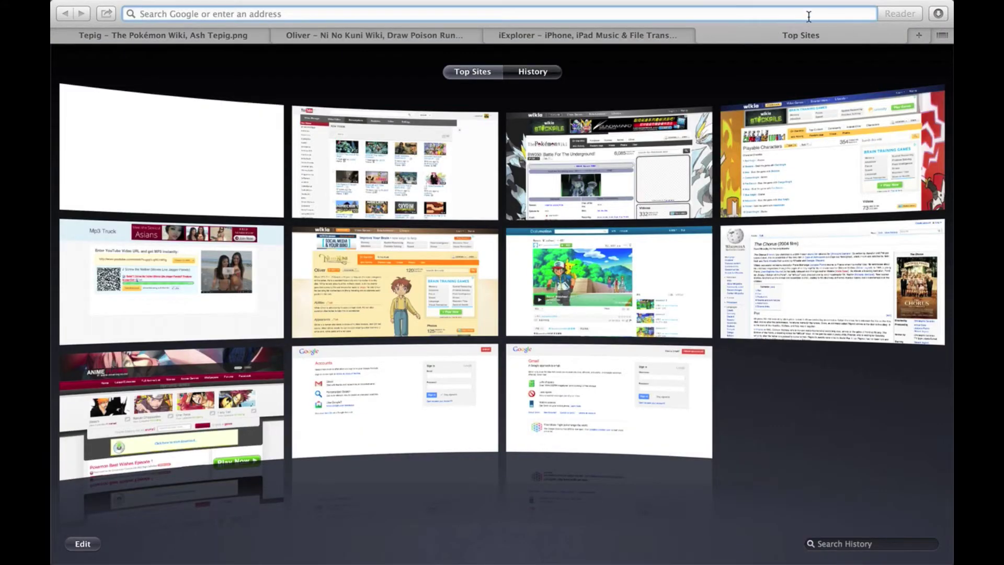
type("email")
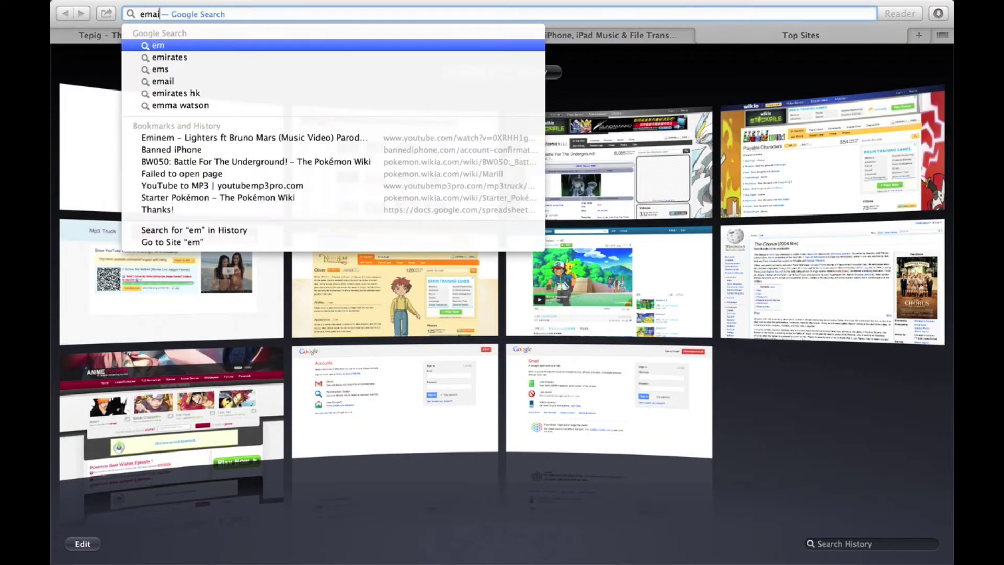
type(".com")
key("Return")
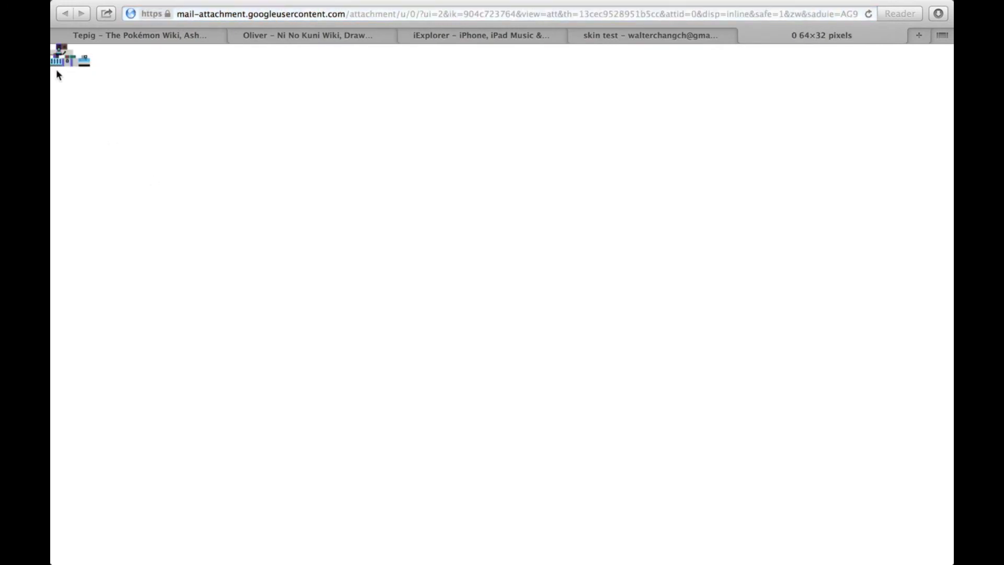
right_click(73, 59)
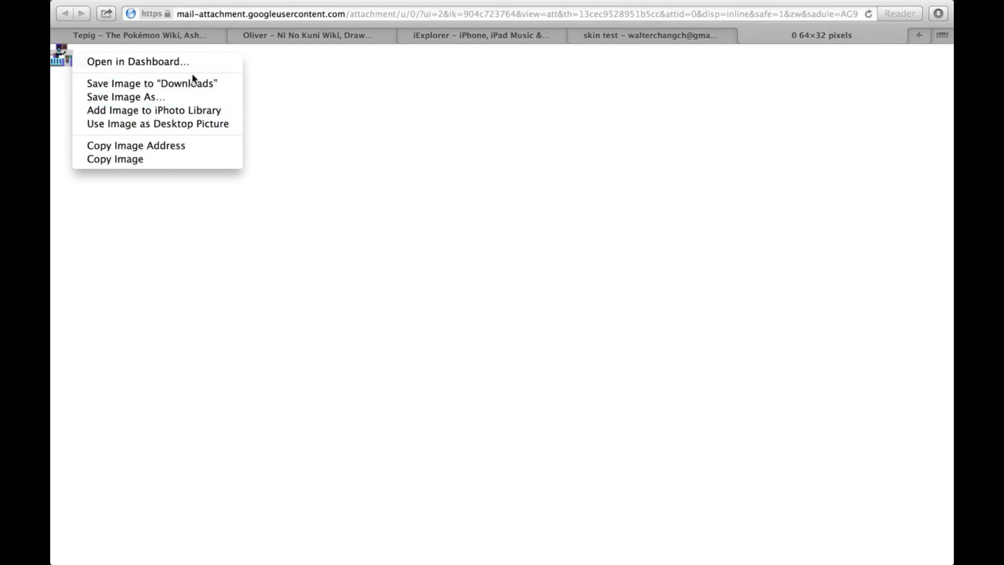
left_click(179, 97)
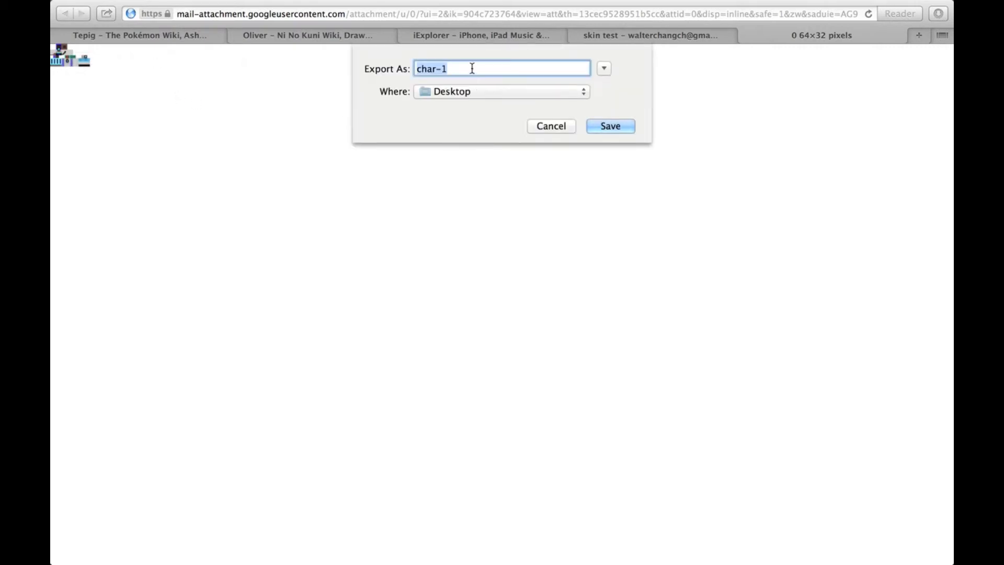
left_click(470, 67)
key("BackSpace")
key("BackSpace")
type(".png")
left_click(567, 91)
left_click(663, 235)
left_click(544, 129)
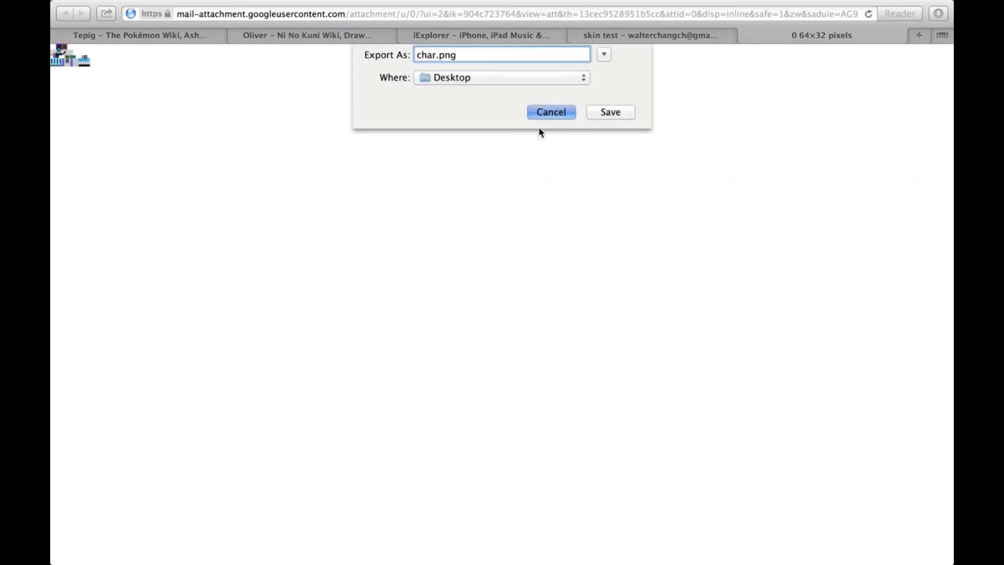
Step: Close the attachment and webmail tabs in the browser, and close the edited char-1.png image window on the desktop
left_click(745, 35)
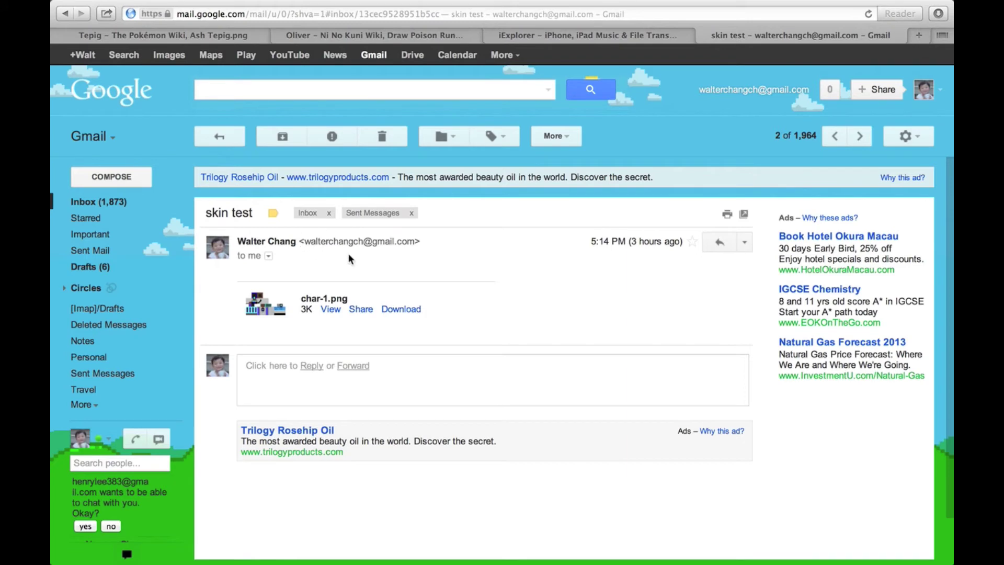
left_click(703, 35)
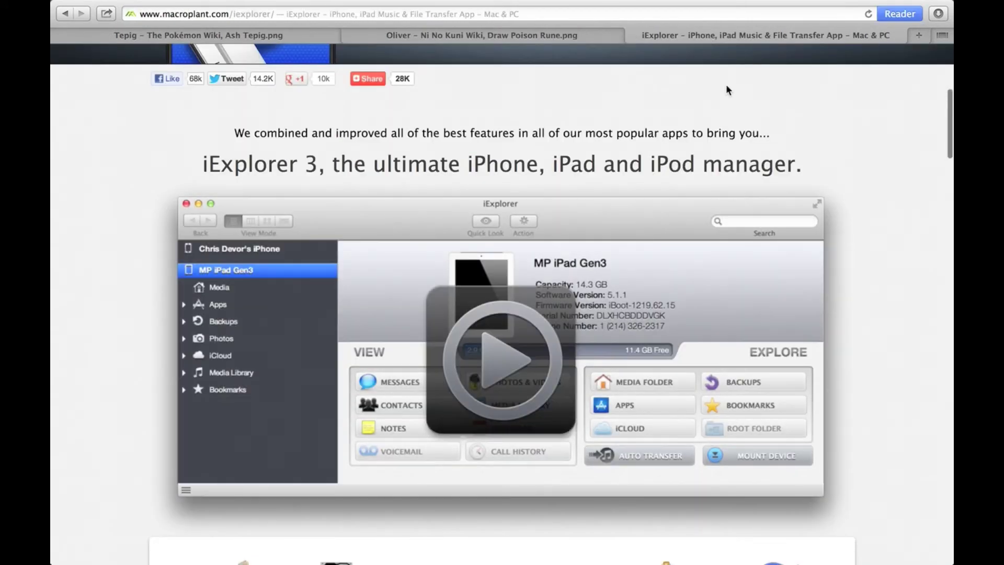
scroll(727, 87, "up", 6)
key("ctrl+Left")
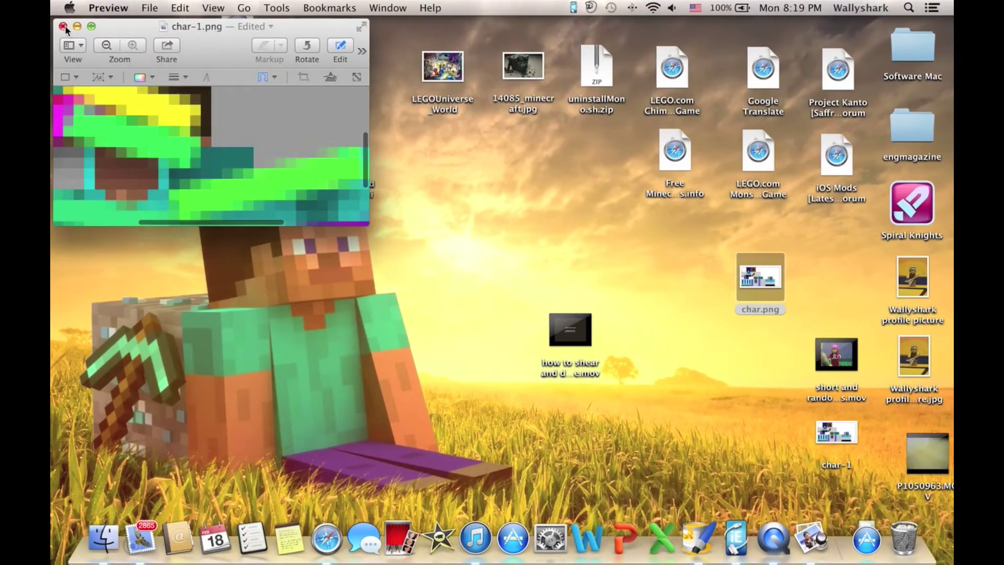
left_click(63, 27)
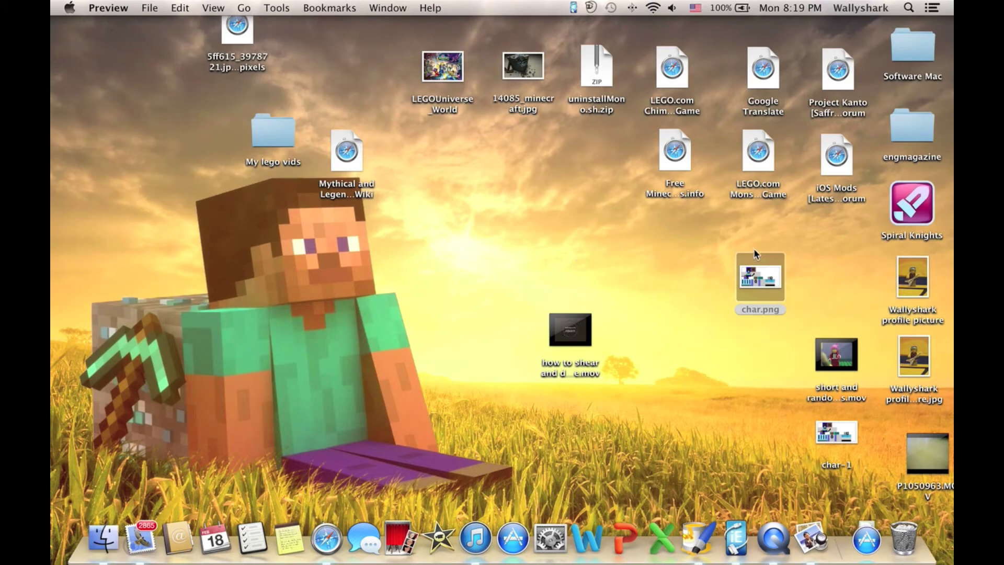
Step: Transfer char.png from the desktop into Minecraft PE's minecraftpe.app folder in iExplorer
mouse_move(762, 280)
left_mouse_down()
mouse_move(954, 235)
mouse_move(953, 197)
mouse_move(345, 227)
mouse_move(292, 278)
mouse_move(53, 304)
mouse_move(409, 285)
mouse_move(761, 286)
mouse_move(763, 278)
left_mouse_up()
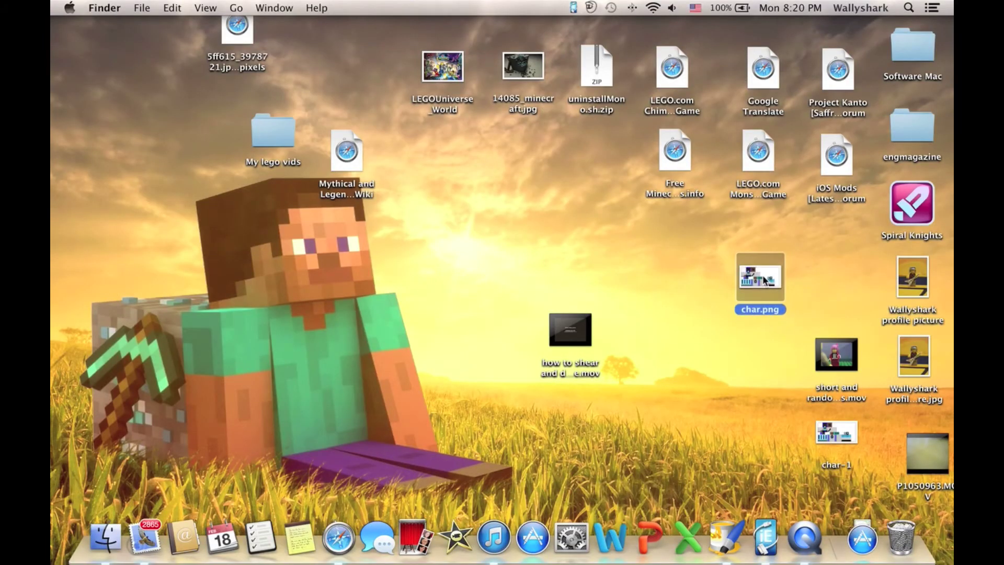
key("ctrl+Right")
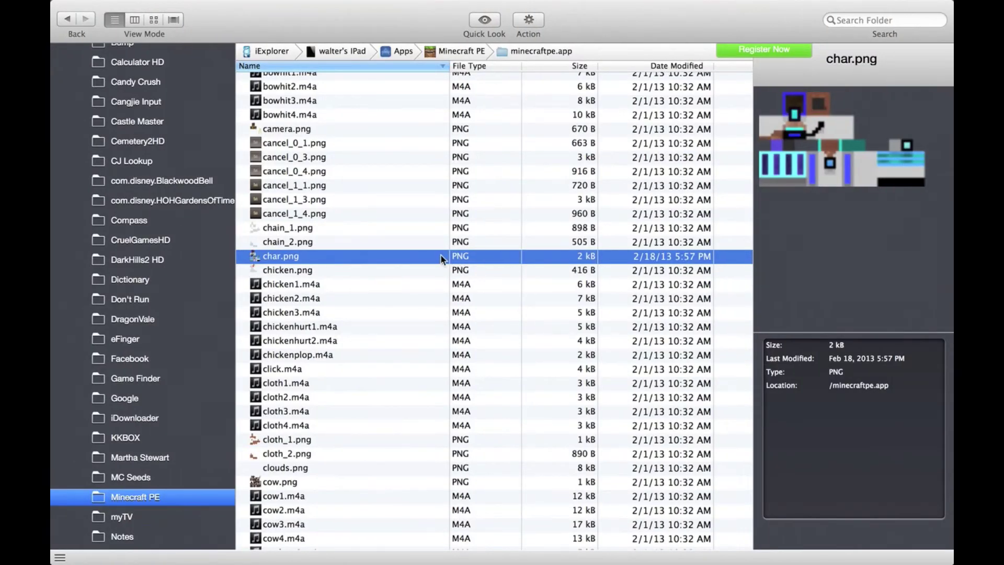
key("ctrl+Left")
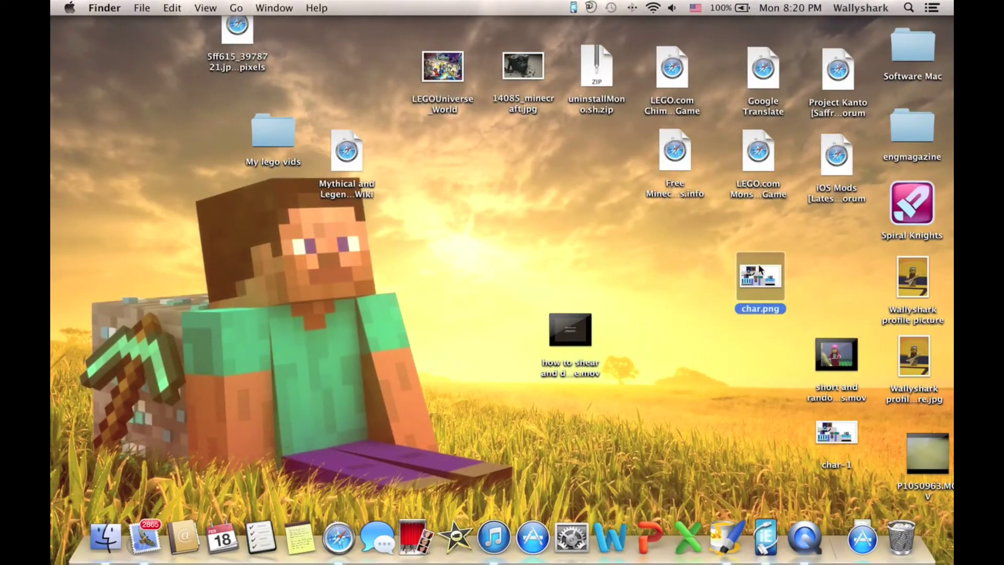
key("ctrl+Right")
left_click_drag(952, 276, 457, 246)
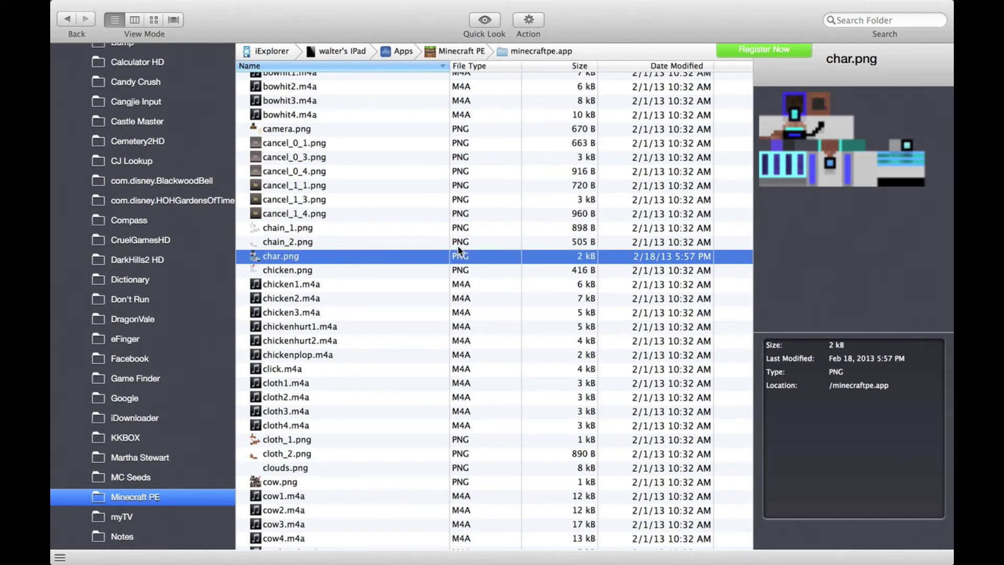
Step: Examine the image files in Minecraft PE's minecraftpe.app folder, comparing the chicken.png and char.png textures
key("ctrl+Left")
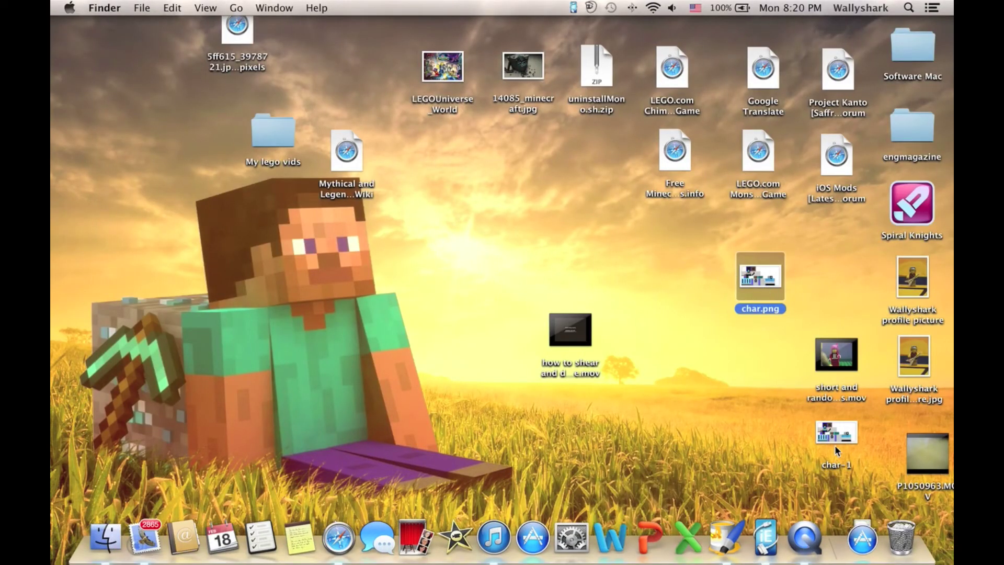
key("ctrl+Right")
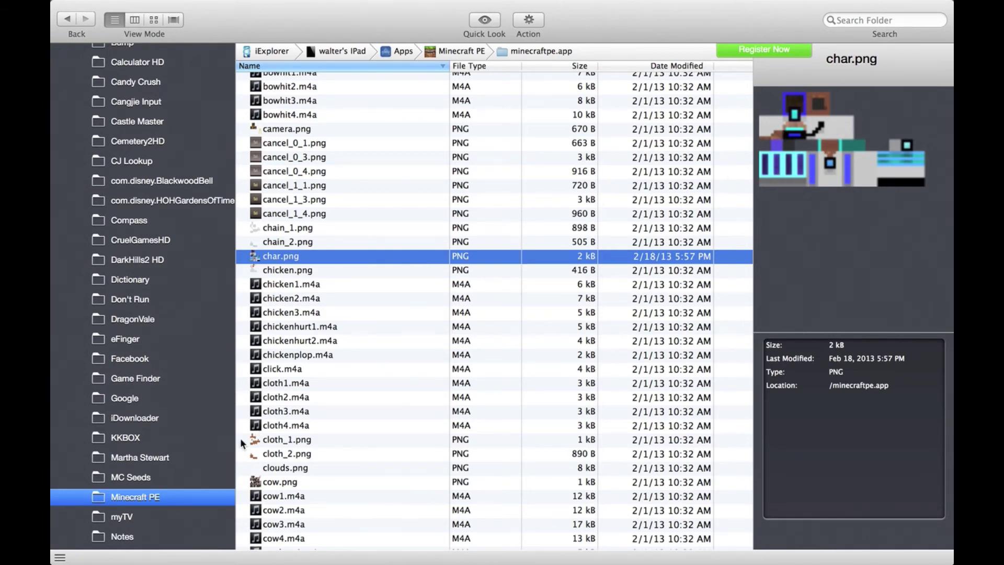
scroll(486, 347, "up", 10)
scroll(486, 346, "down", 15)
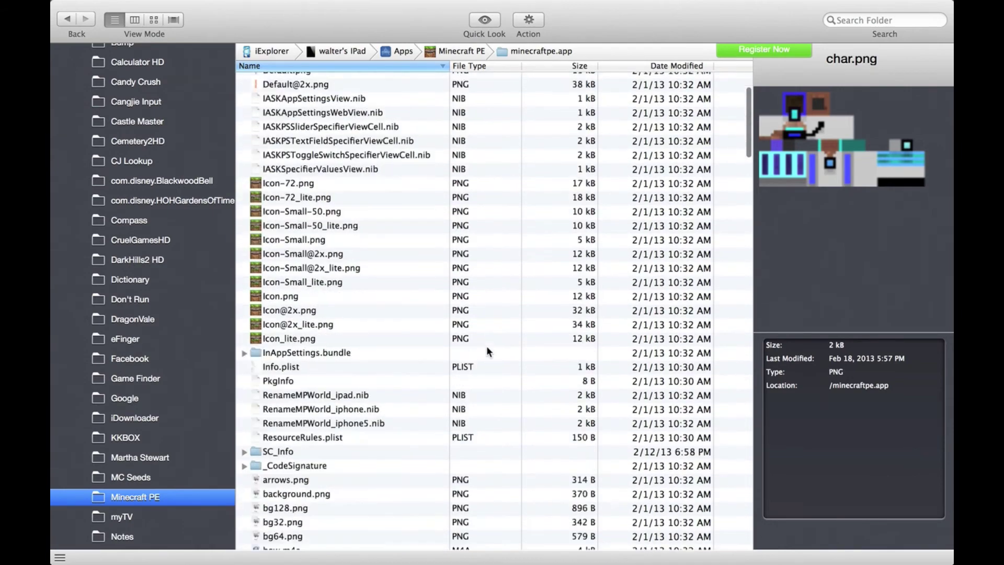
scroll(487, 346, "up", 15)
scroll(487, 346, "down", 12)
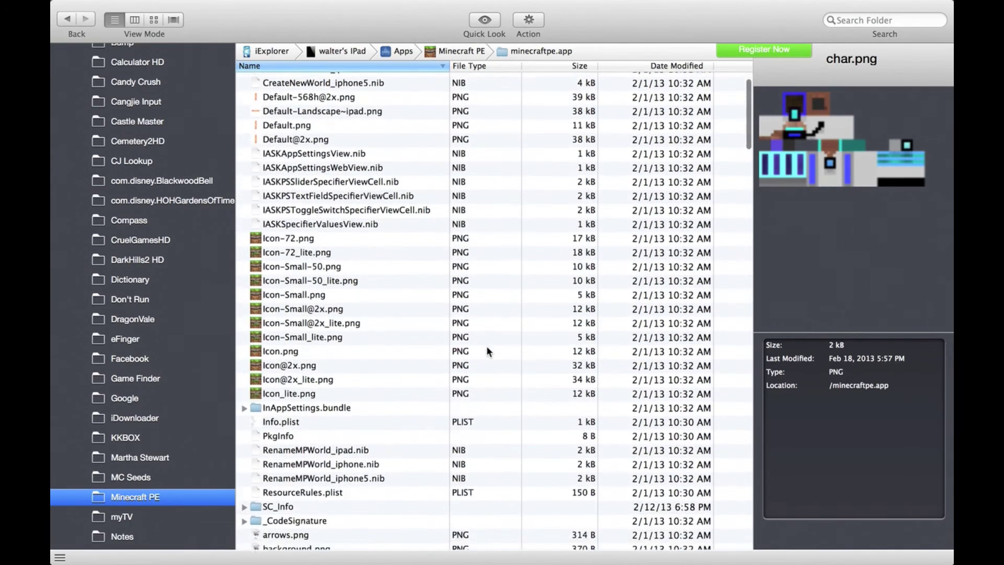
scroll(486, 351, "down", 1)
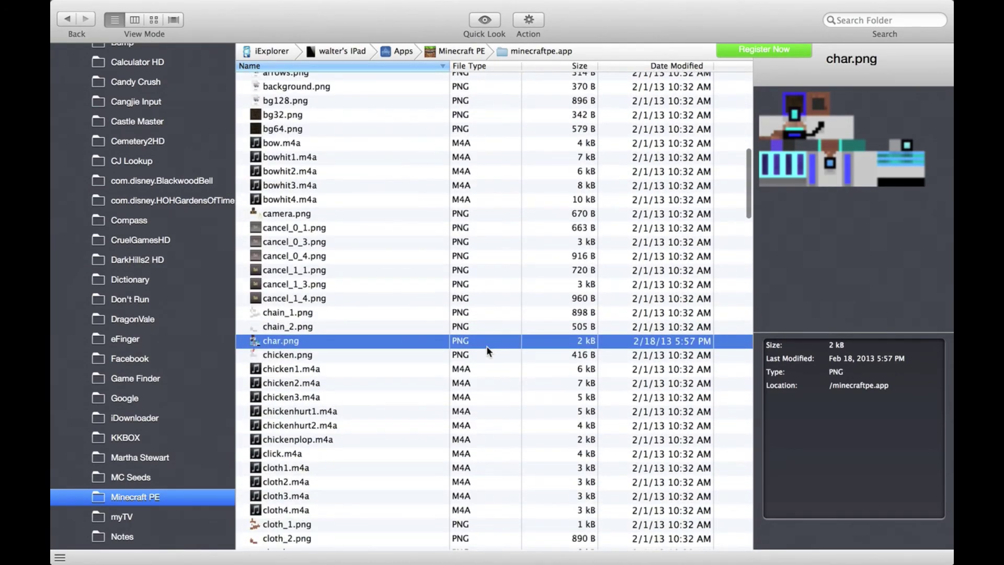
left_click(310, 356)
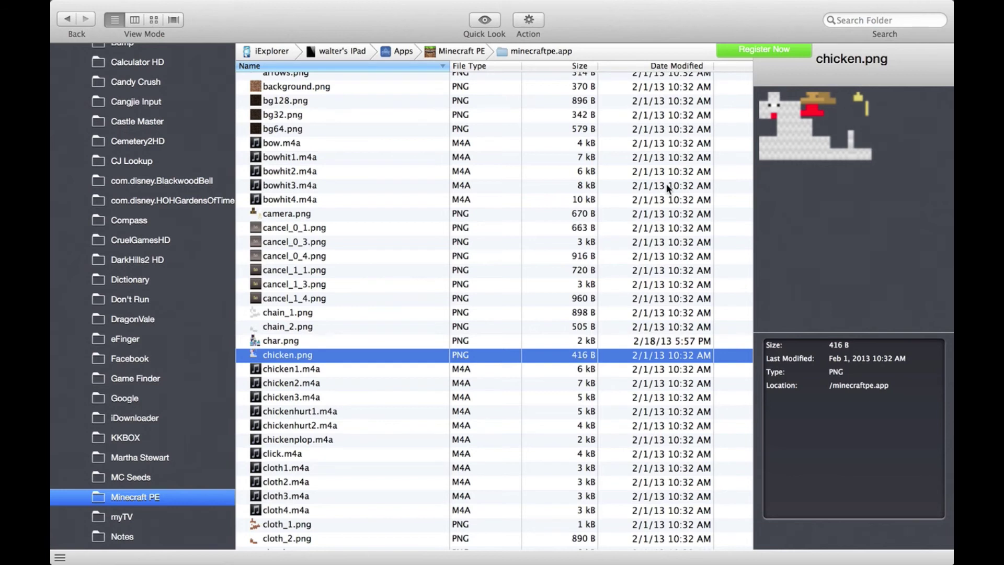
left_click(407, 340)
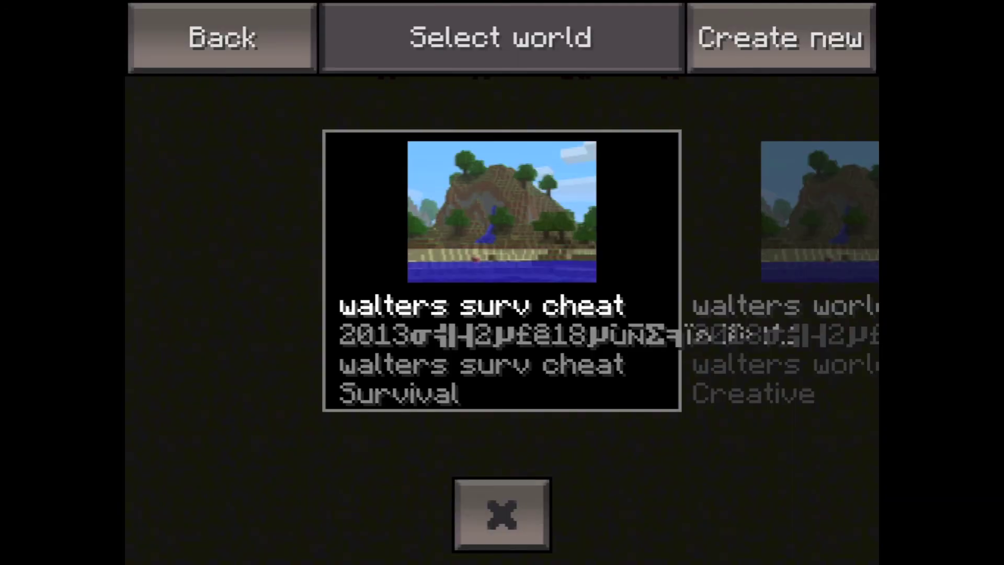
Step: Enter the existing survival world in Minecraft Pocket Edition, move around and look over the surroundings
left_click(567, 252)
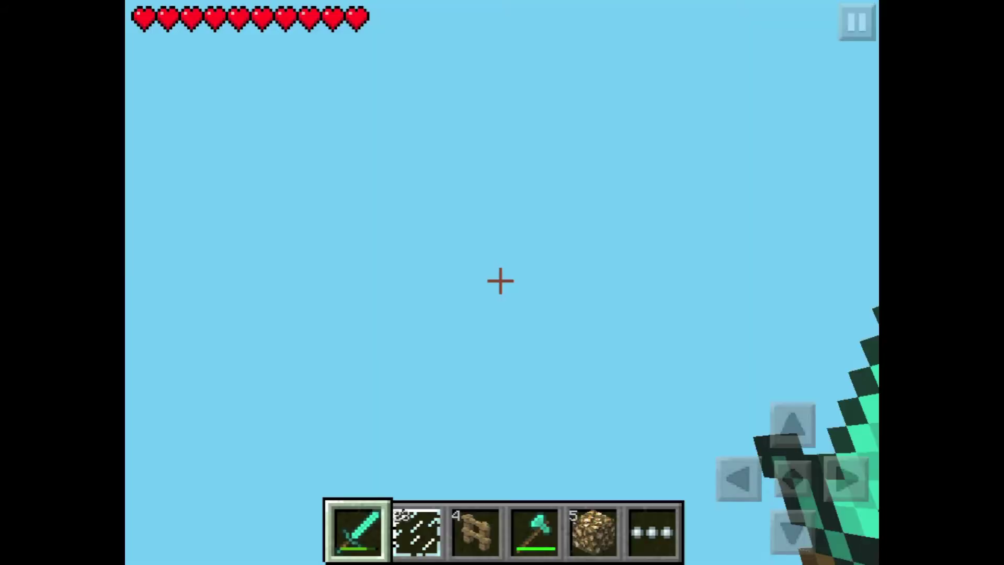
left_click_drag(643, 173, 816, 292)
left_click_drag(674, 256, 721, 325)
left_click_drag(195, 446, 199, 442)
left_click_drag(789, 241, 758, 251)
left_click_drag(199, 442, 200, 439)
left_click_drag(758, 251, 722, 269)
left_click_drag(200, 439, 200, 437)
left_click_drag(722, 269, 713, 278)
left_click_drag(199, 437, 202, 438)
left_click_drag(811, 225, 785, 256)
left_click_drag(179, 437, 183, 395)
left_click_drag(792, 423, 794, 422)
left_click_drag(820, 206, 784, 291)
Step: Quit the world to the title screen and turn off the Lefty control setting
left_click(856, 21)
left_click(688, 269)
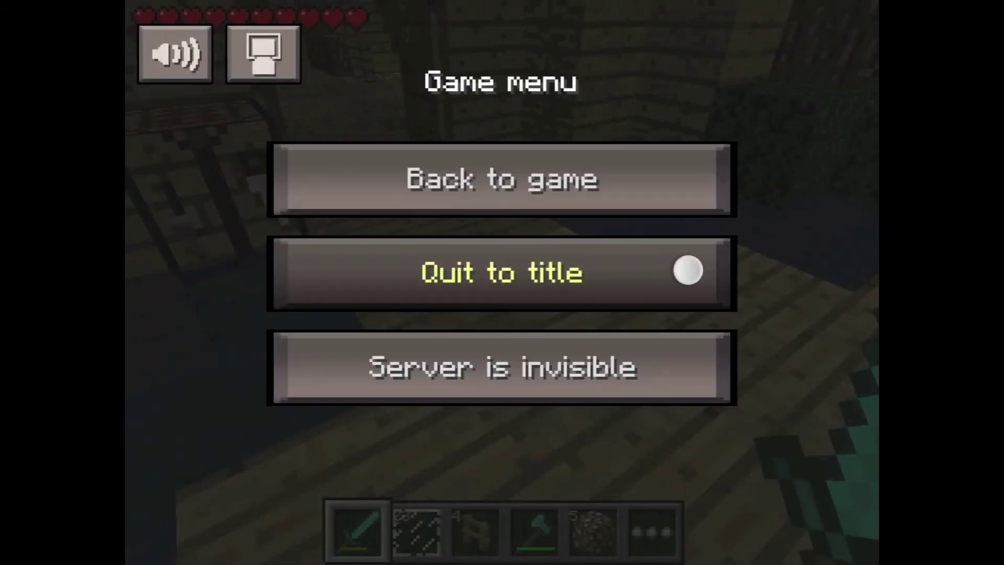
left_click(775, 253)
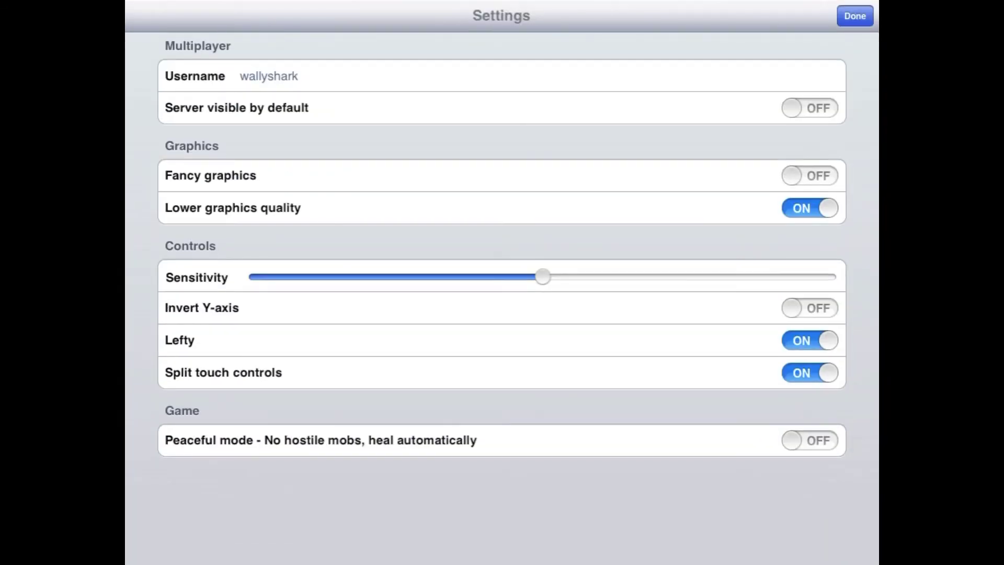
left_click_drag(819, 340, 738, 358)
left_click(855, 17)
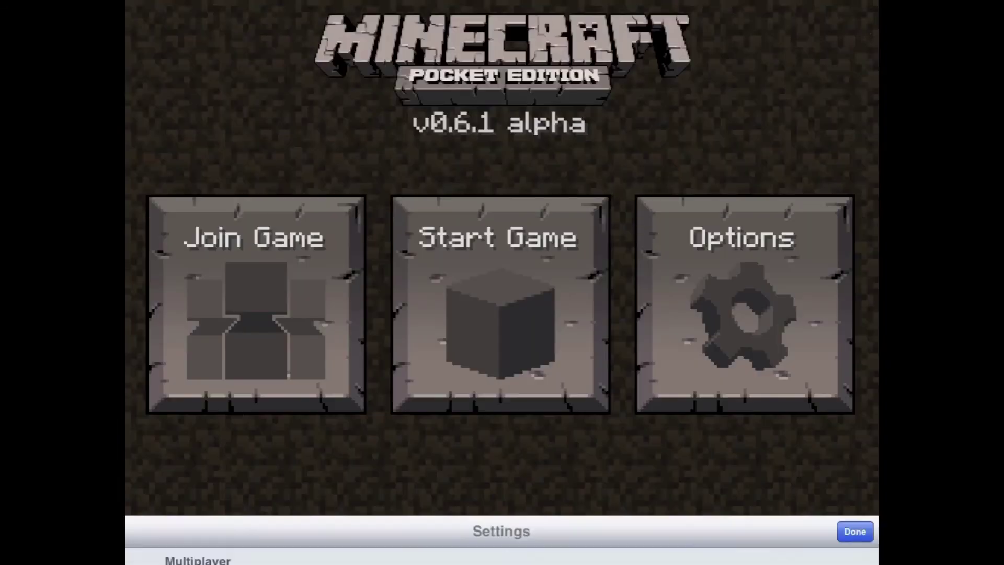
Step: Start the game again with the same survival world
left_click(500, 303)
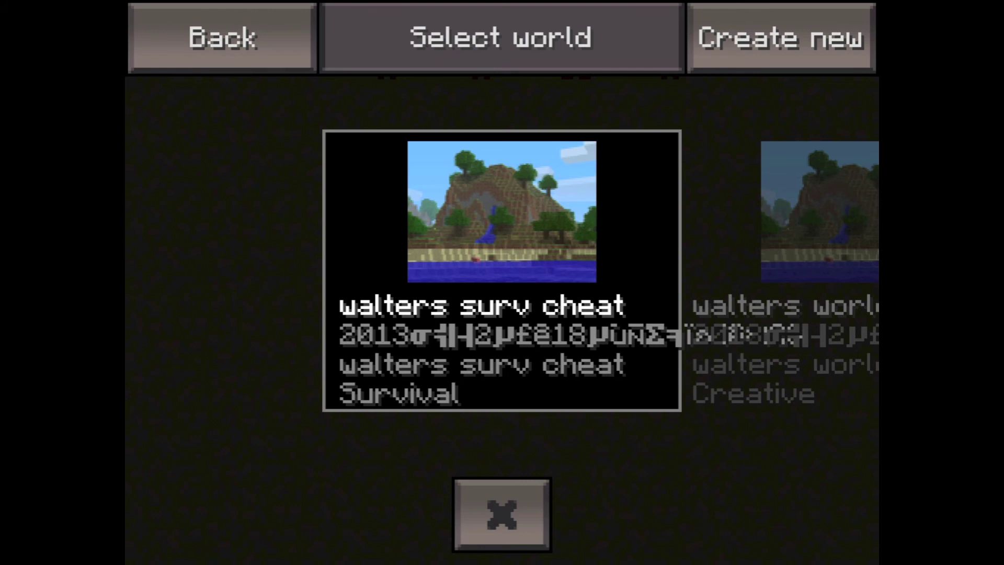
left_click(524, 231)
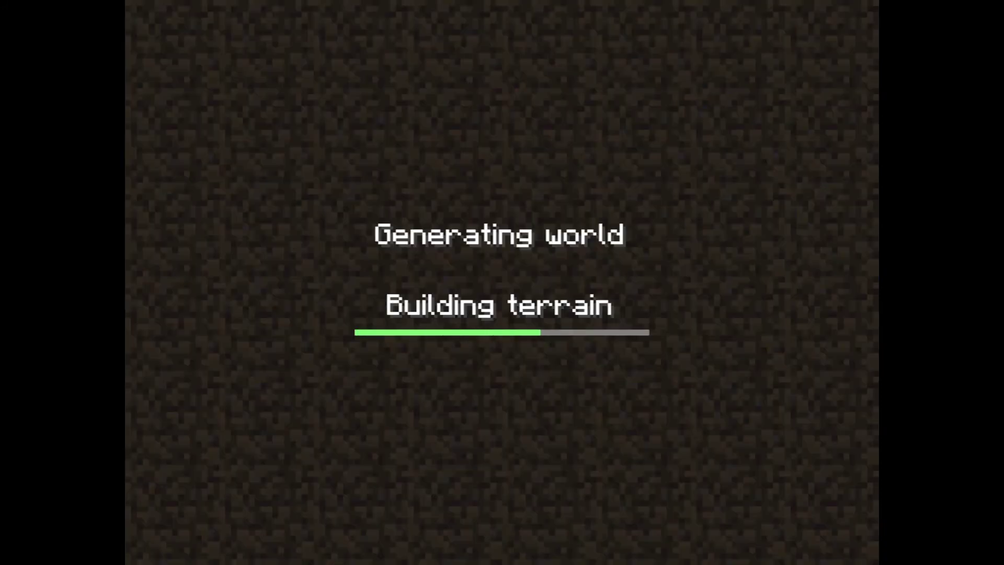